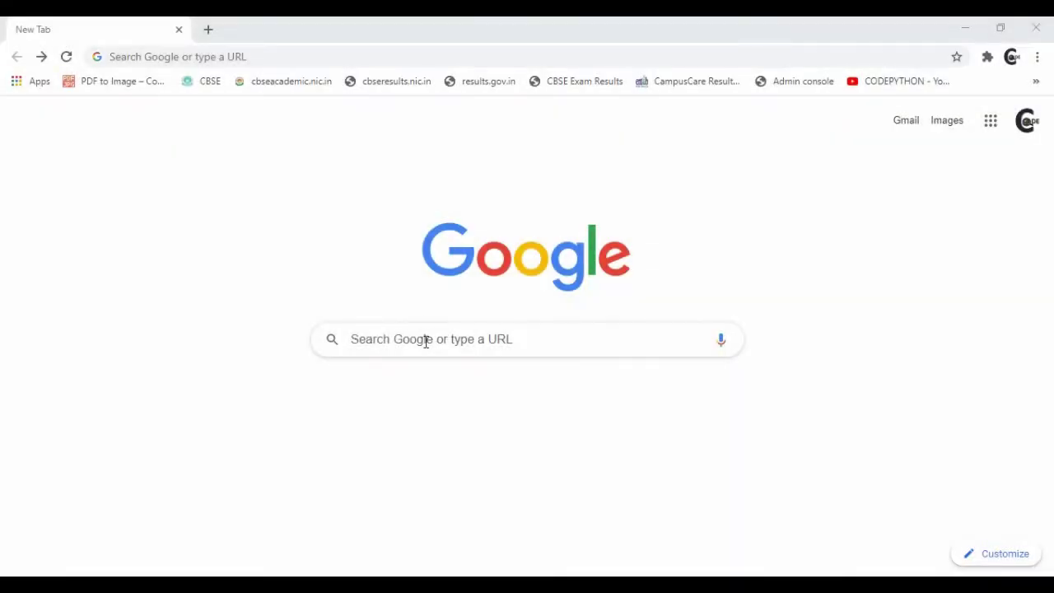
- Search Google for 'codepython youtube channel'
{"action": "left_click", "coordinate": [426, 341]}
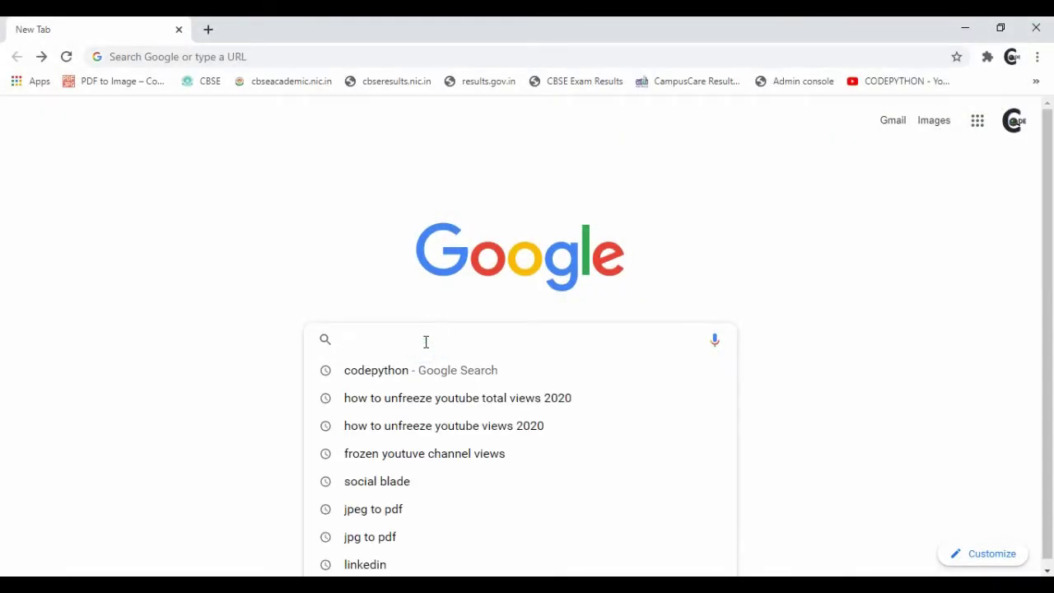
{"action": "type", "text": "codepytho"}
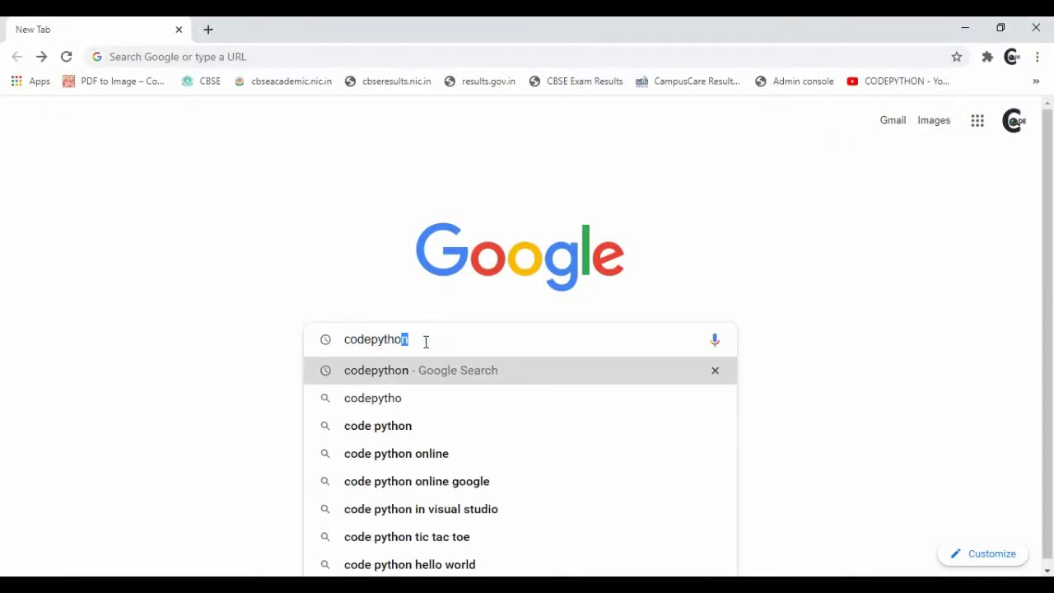
{"action": "type", "text": "n"}
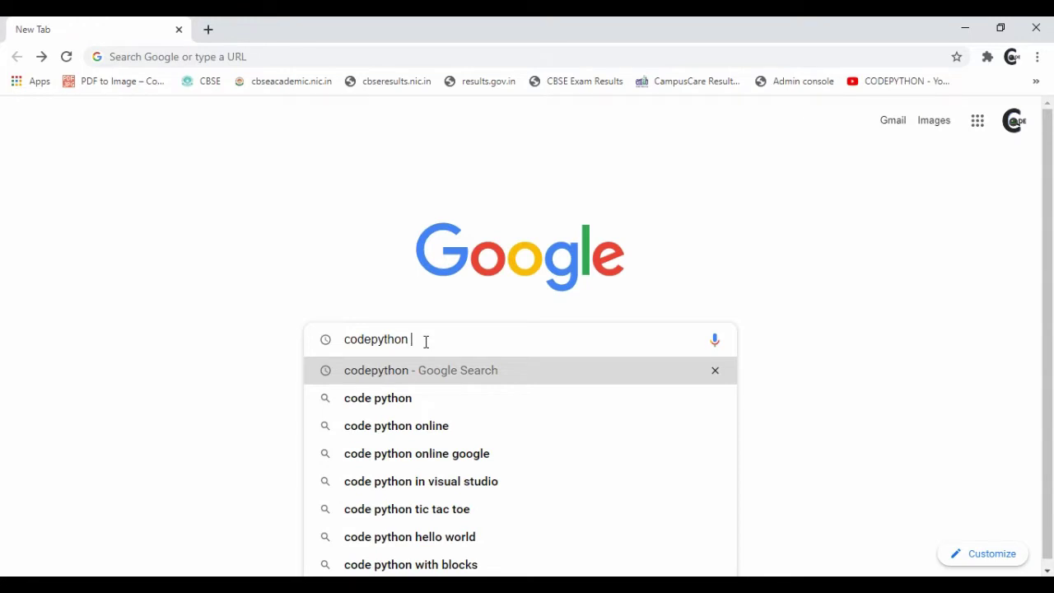
{"action": "type", "text": " youtube "}
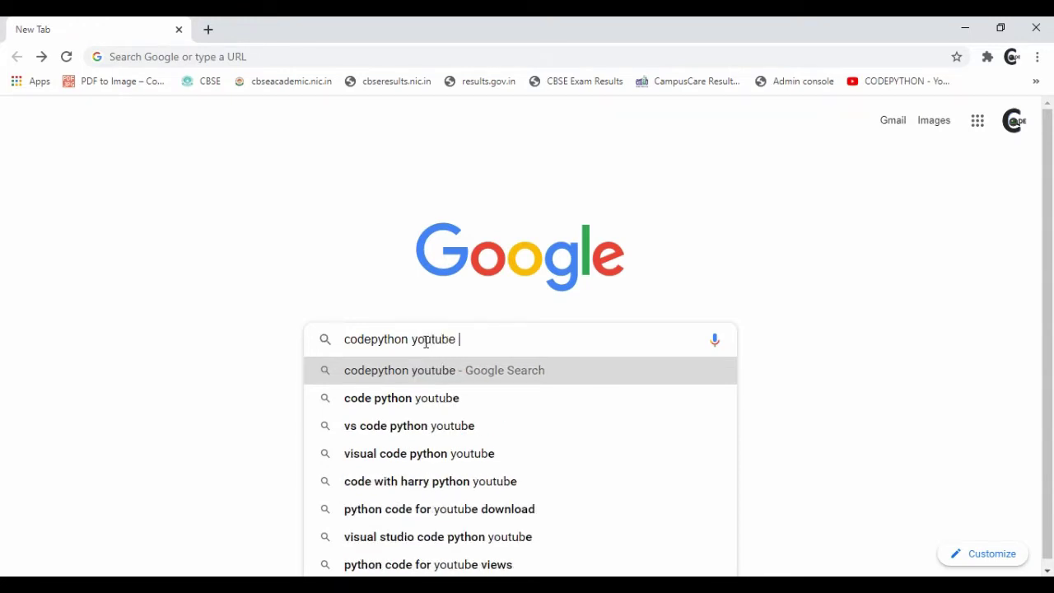
{"action": "type", "text": "channel"}
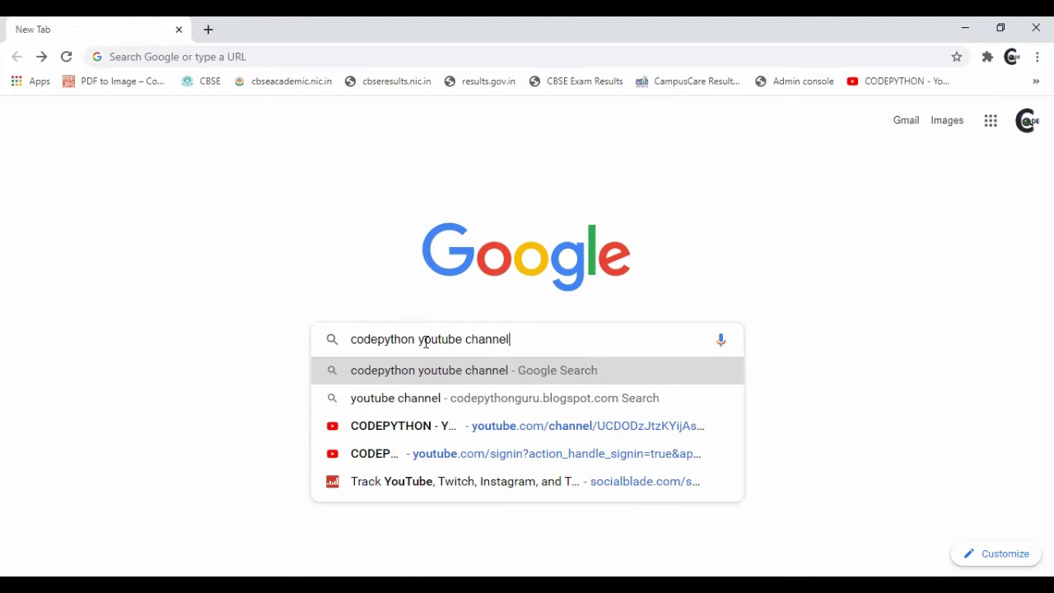
{"action": "key", "text": "Return"}
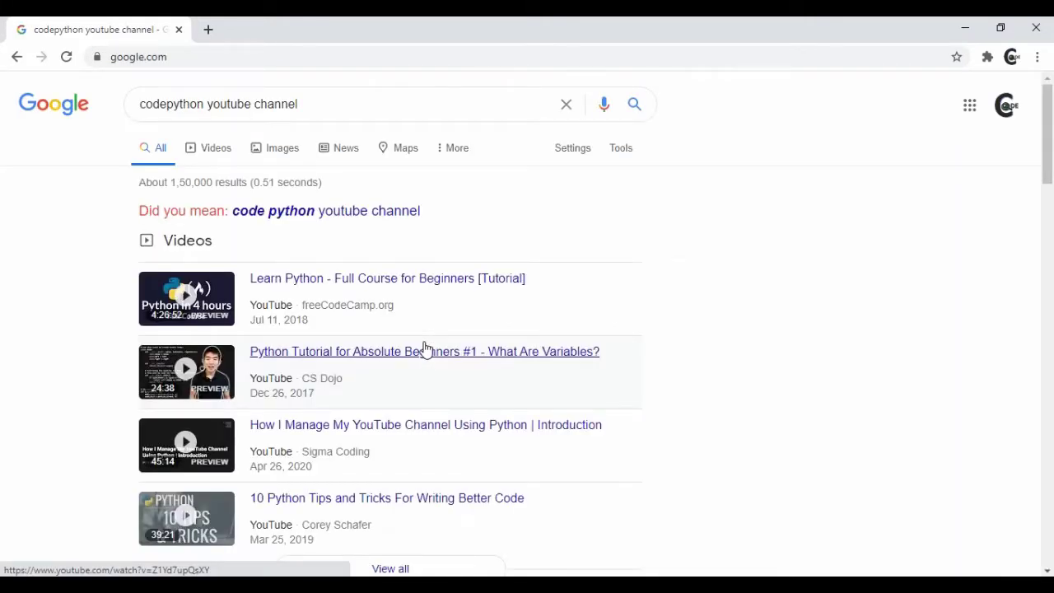
- Scroll the results down to the 'CODEPYTHON - YouTube' channel link
{"action": "scroll", "coordinate": [424, 349], "scroll_direction": "down", "scroll_amount": 3}
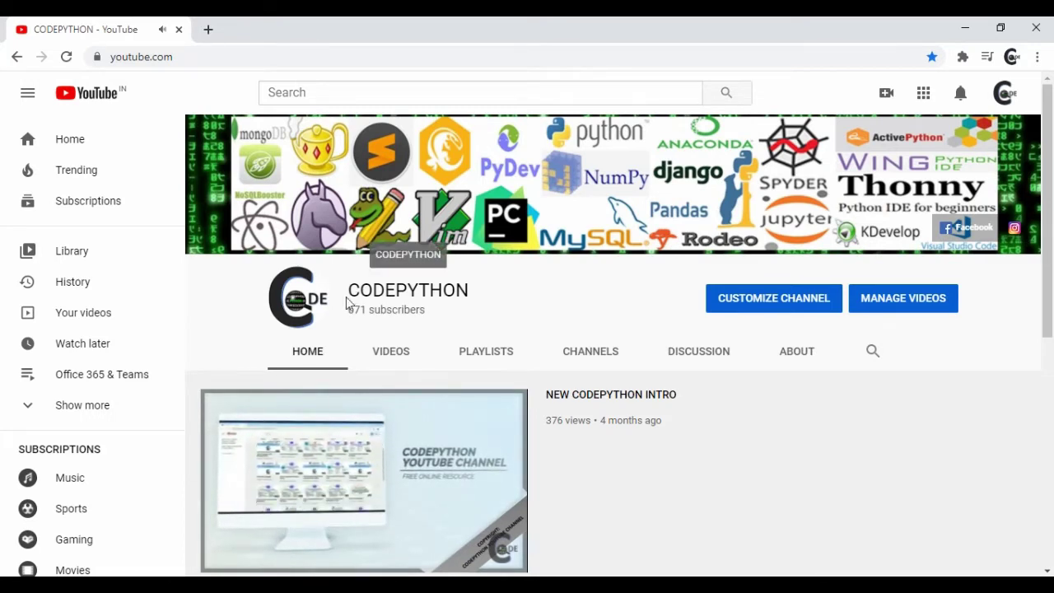
- View the CODEPYTHON channel's About page details
{"action": "left_click", "coordinate": [796, 360]}
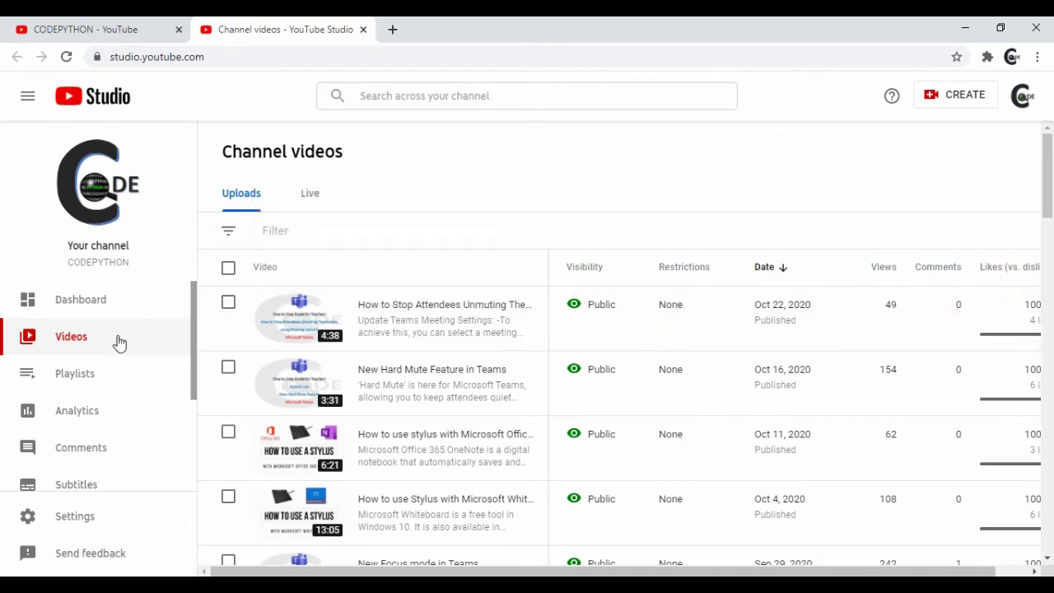
- Review the Dashboard and Monetization (671 subscribers, 1,884 watch hours), ending on Channel copyright
{"action": "left_click", "coordinate": [91, 301]}
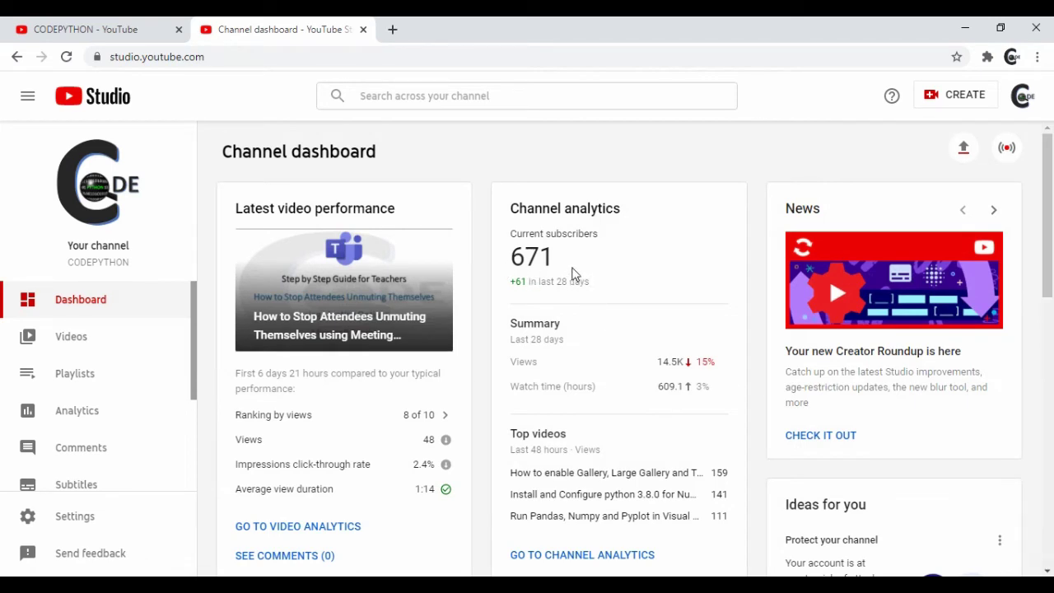
{"action": "scroll", "coordinate": [103, 452], "scroll_direction": "down", "scroll_amount": 2}
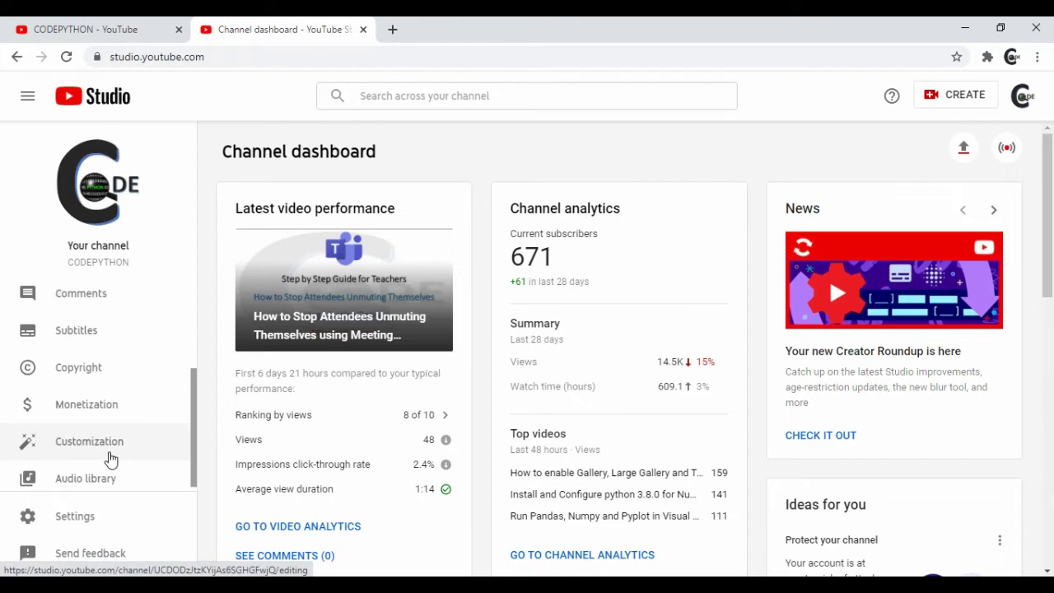
{"action": "scroll", "coordinate": [111, 459], "scroll_direction": "down", "scroll_amount": 1}
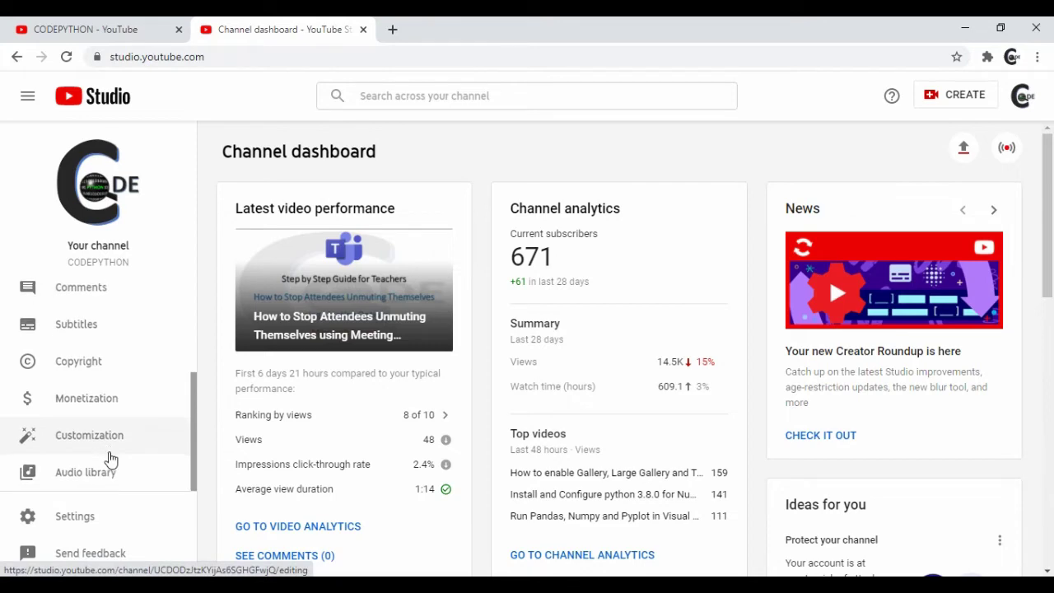
{"action": "left_click", "coordinate": [87, 399]}
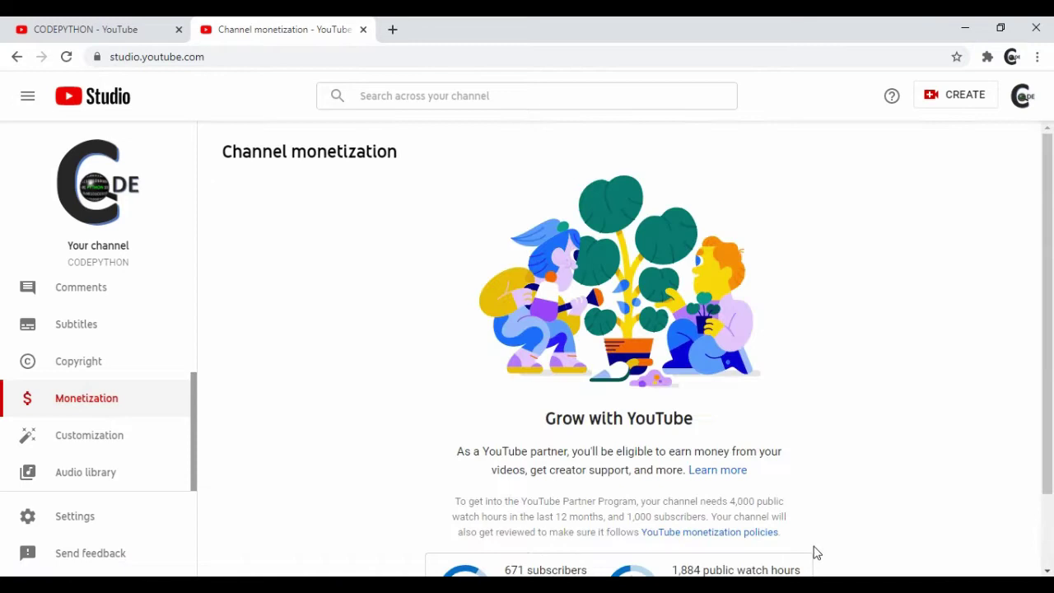
{"action": "scroll", "coordinate": [852, 431], "scroll_direction": "down", "scroll_amount": 1}
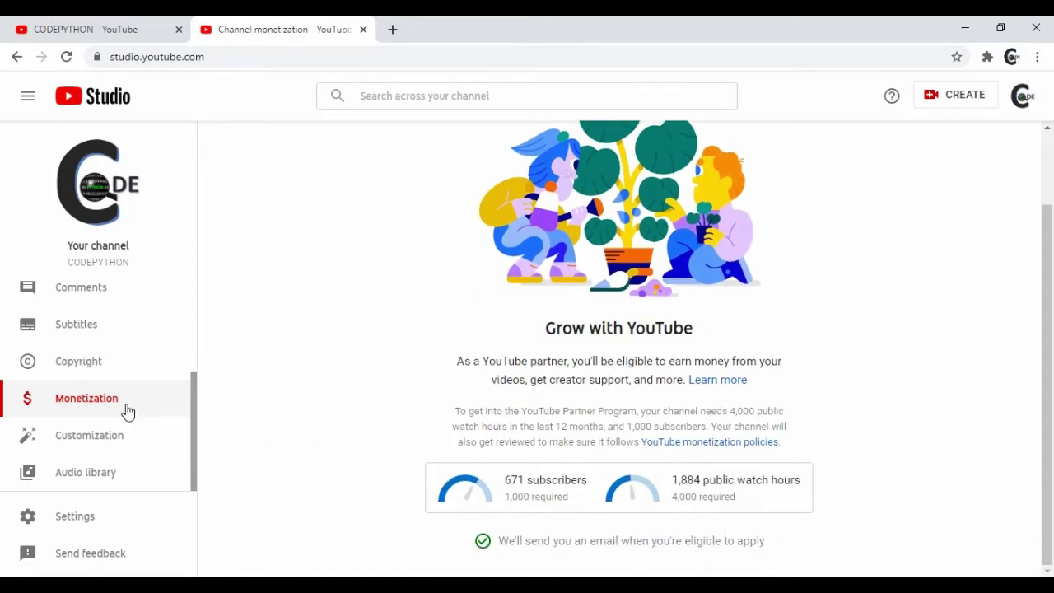
{"action": "scroll", "coordinate": [127, 411], "scroll_direction": "up", "scroll_amount": 2}
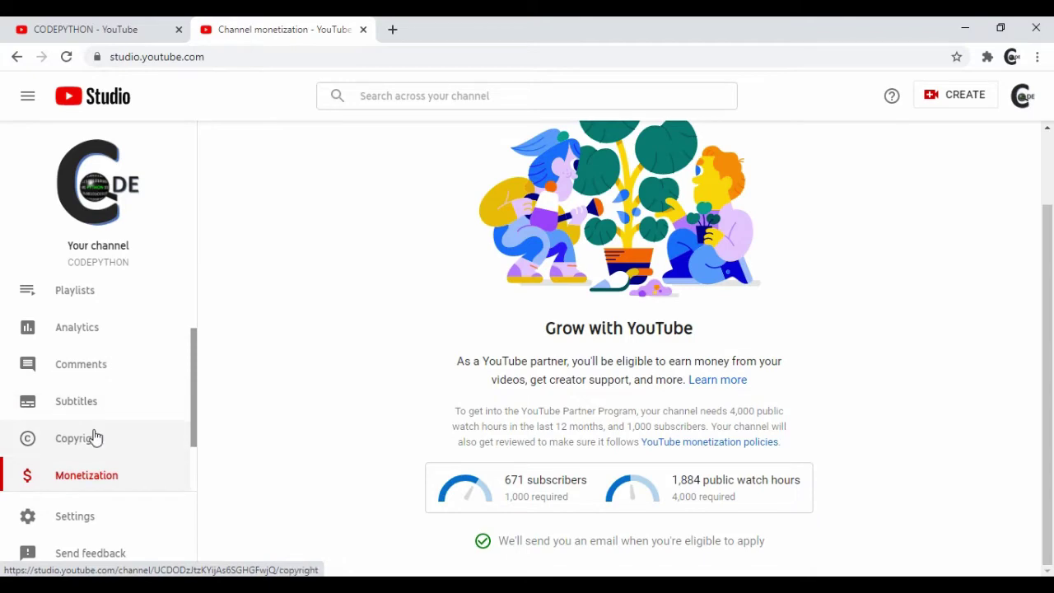
{"action": "left_click", "coordinate": [93, 437]}
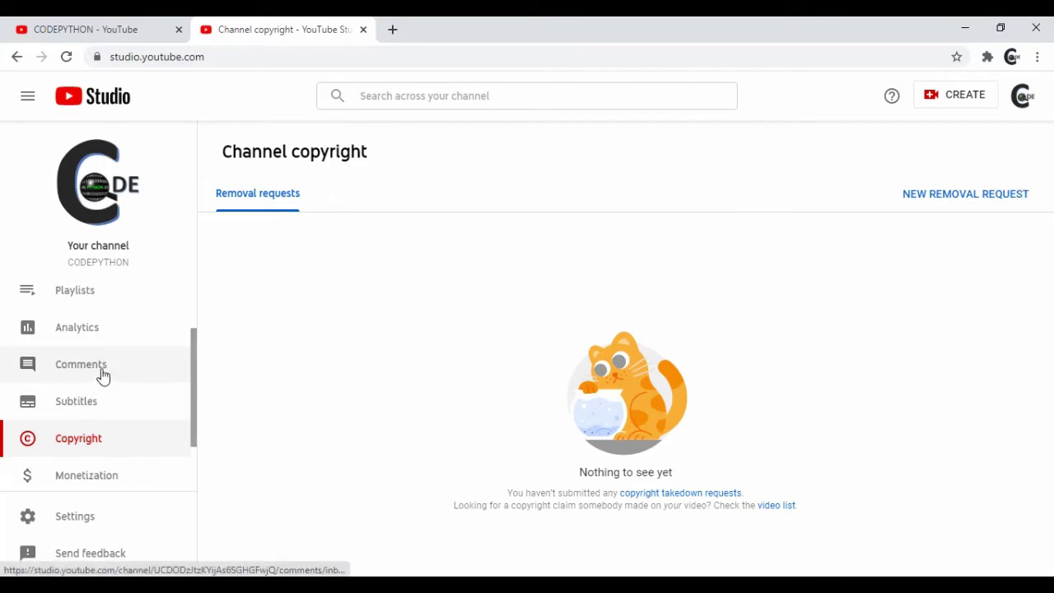
- Show Channel analytics (14,514 views in 28 days) and expand its date-range options
{"action": "left_click", "coordinate": [91, 330]}
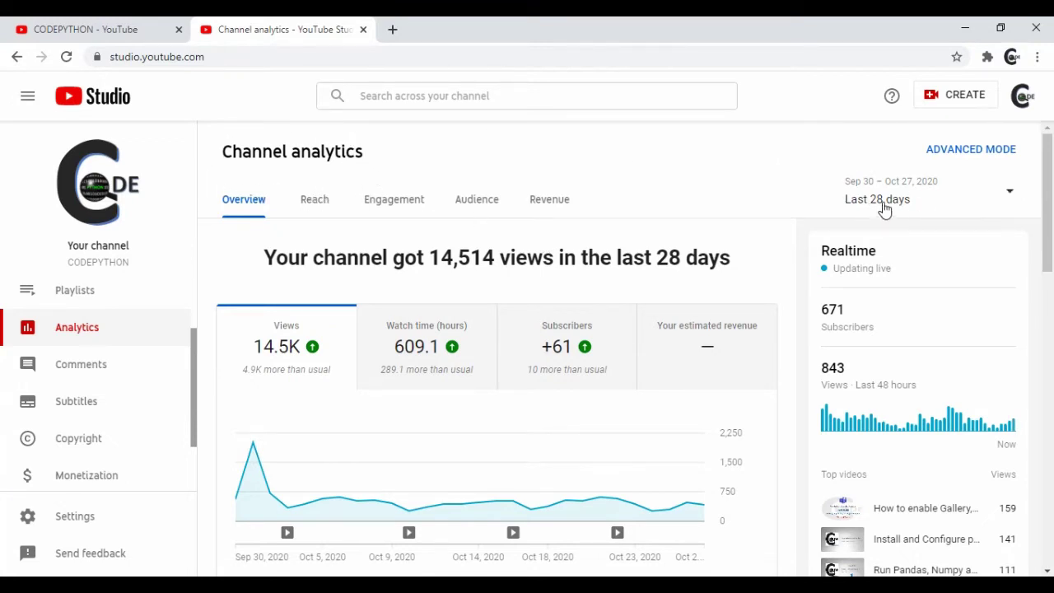
{"action": "left_click", "coordinate": [1012, 198]}
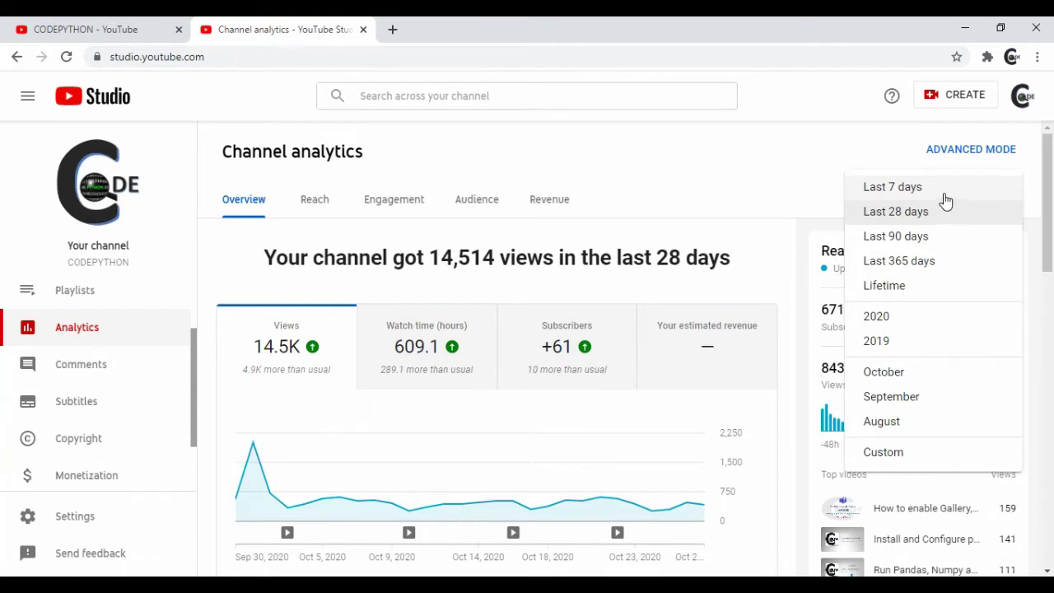
- Step the analytics range through 7, 90 and 365 days to Lifetime (116,903 views)
{"action": "left_click", "coordinate": [903, 188]}
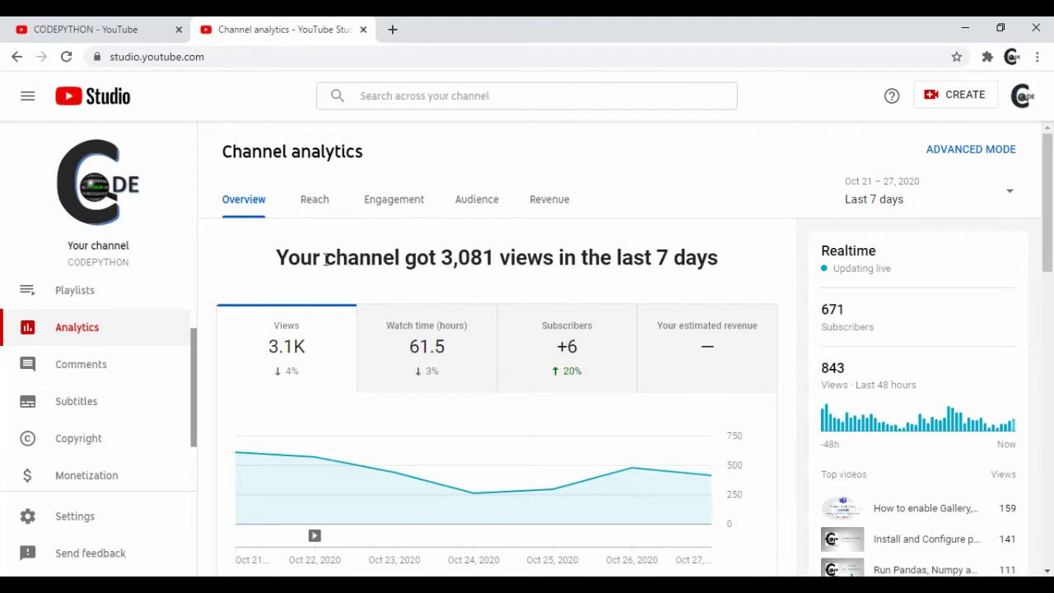
{"action": "left_click", "coordinate": [1012, 201]}
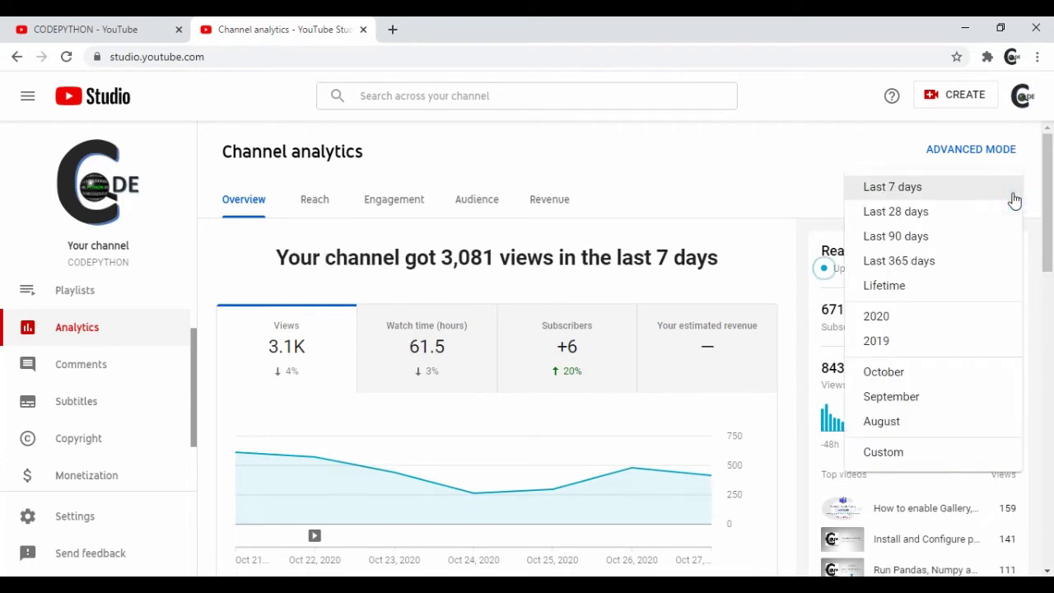
{"action": "left_click", "coordinate": [969, 240]}
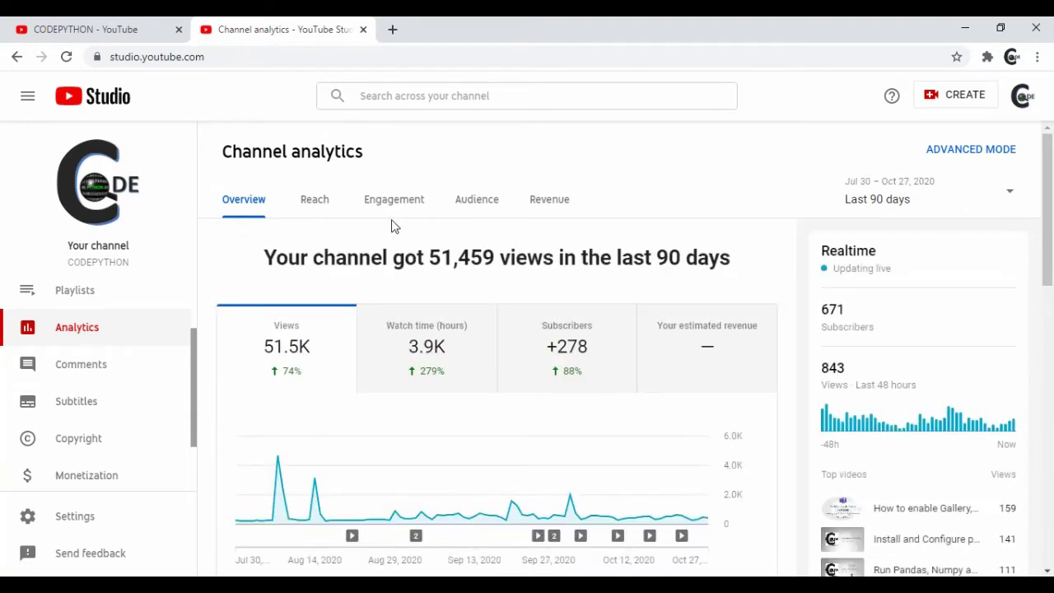
{"action": "left_click", "coordinate": [1008, 195]}
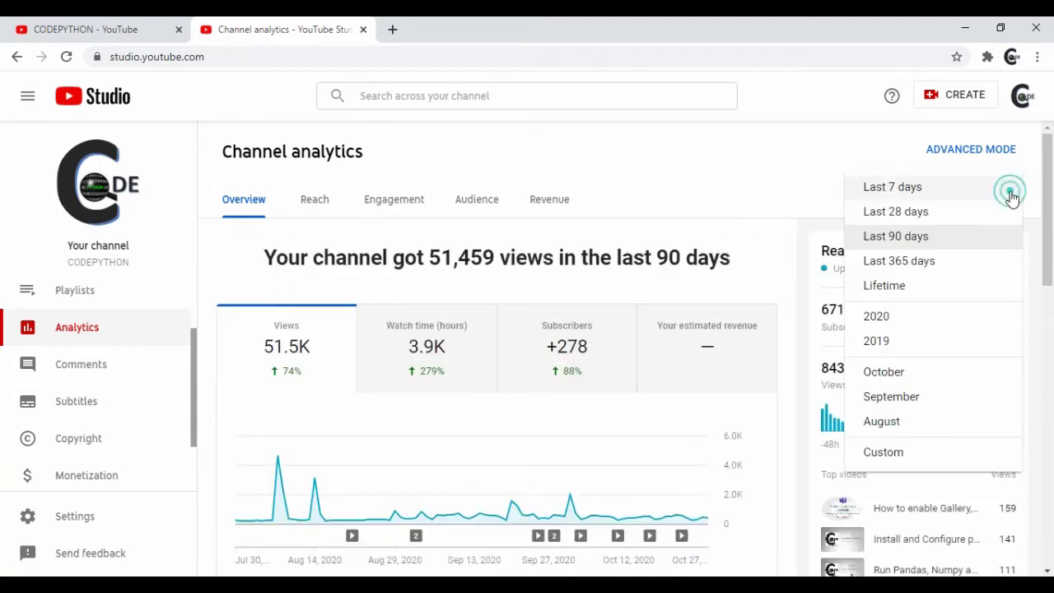
{"action": "left_click", "coordinate": [940, 270]}
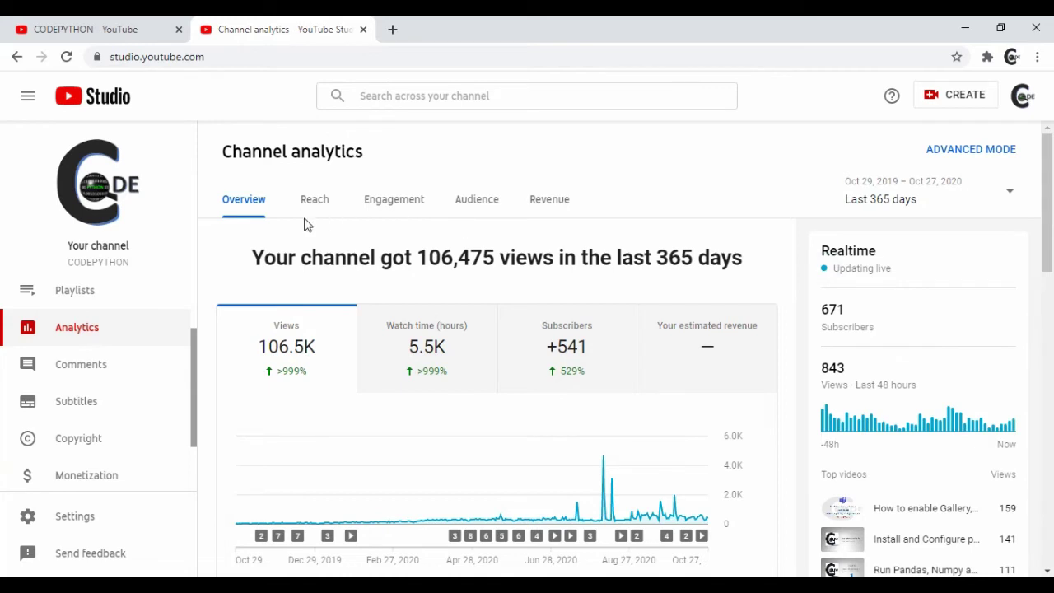
{"action": "left_click", "coordinate": [1010, 194]}
{"action": "left_click", "coordinate": [904, 286]}
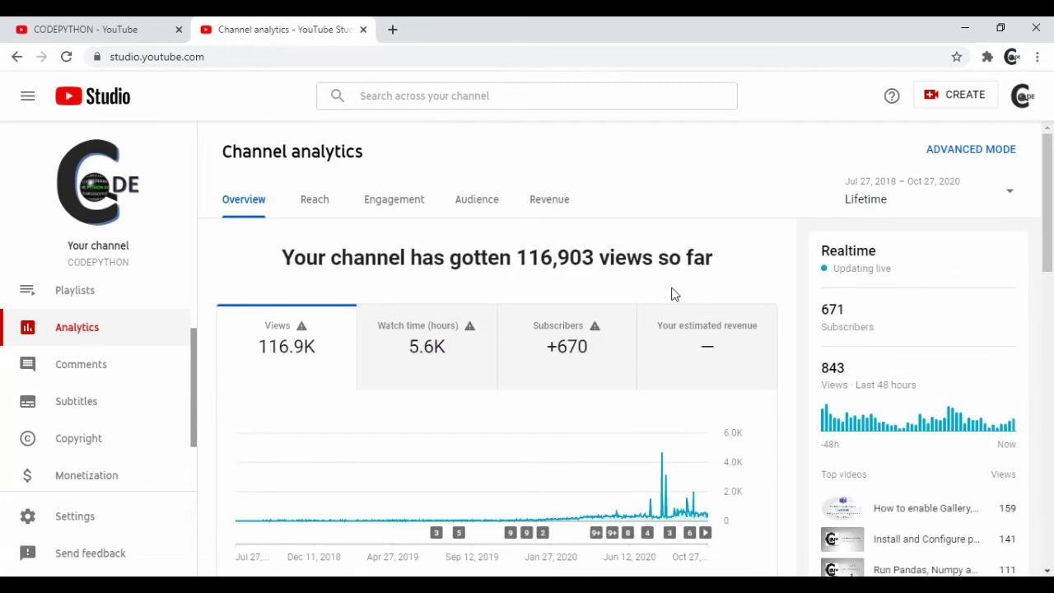
- Select the '116,903 views' lifetime total in the analytics headline
{"action": "left_click_drag", "start_coordinate": [520, 257], "coordinate": [655, 260]}
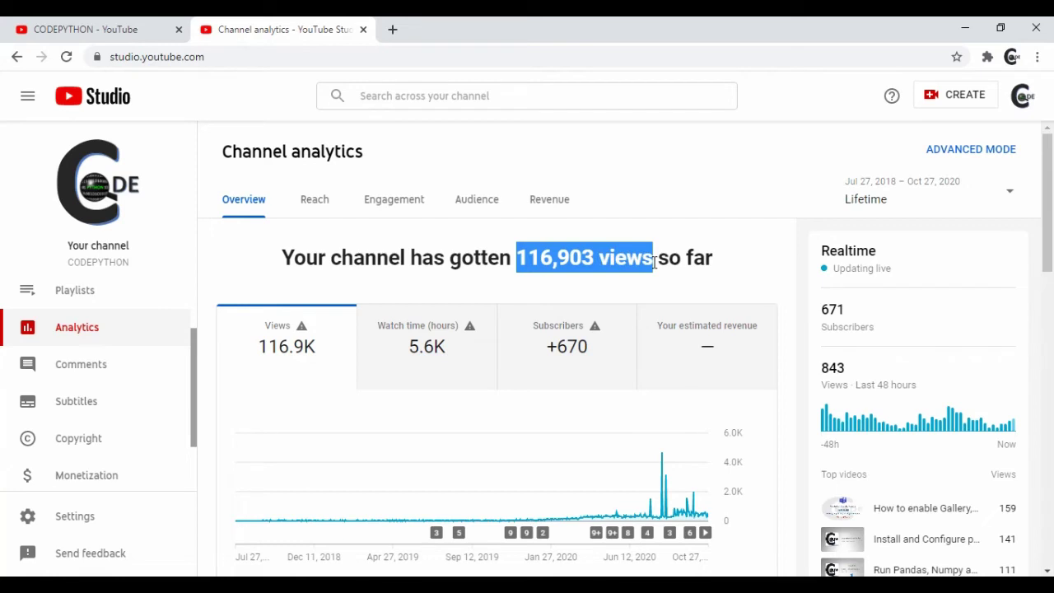
{"action": "left_click", "coordinate": [768, 280]}
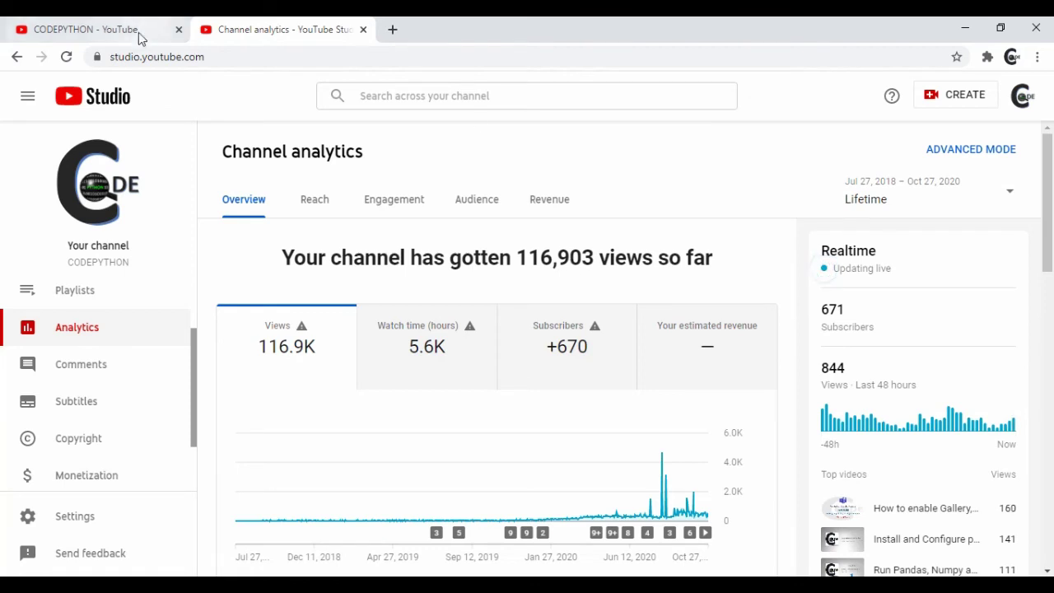
{"action": "left_click_drag", "start_coordinate": [520, 256], "coordinate": [653, 262]}
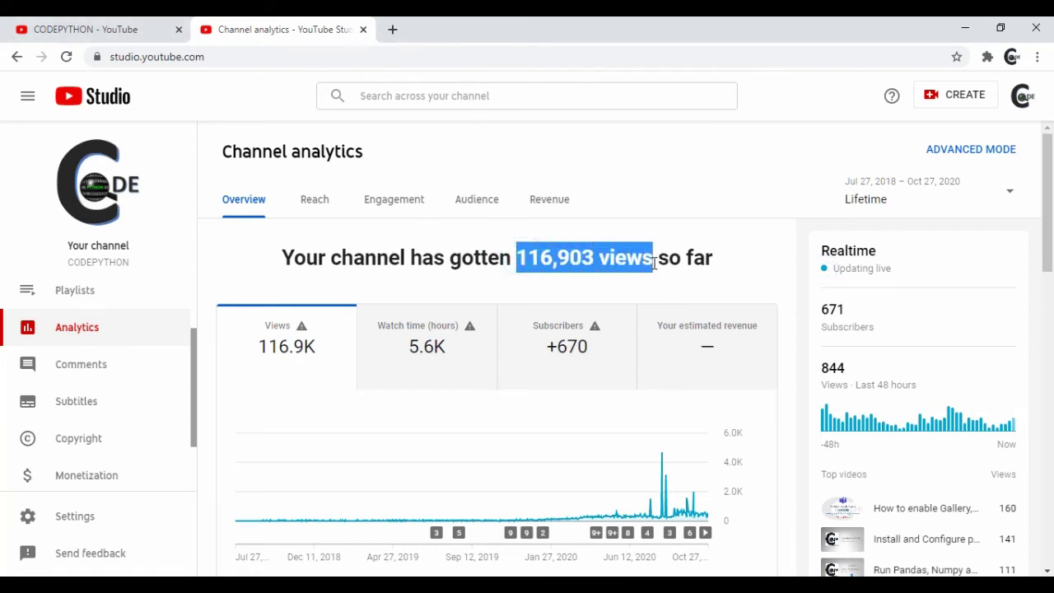
- Highlight the '95,512 views' stat on the channel's About page
{"action": "left_click", "coordinate": [99, 29]}
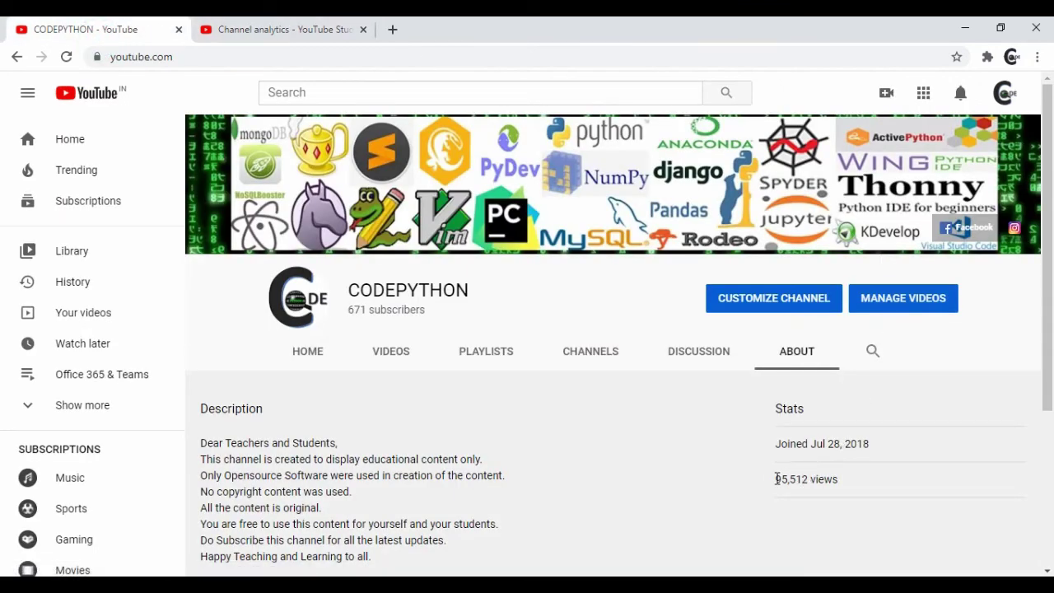
{"action": "left_click_drag", "start_coordinate": [777, 478], "coordinate": [837, 479]}
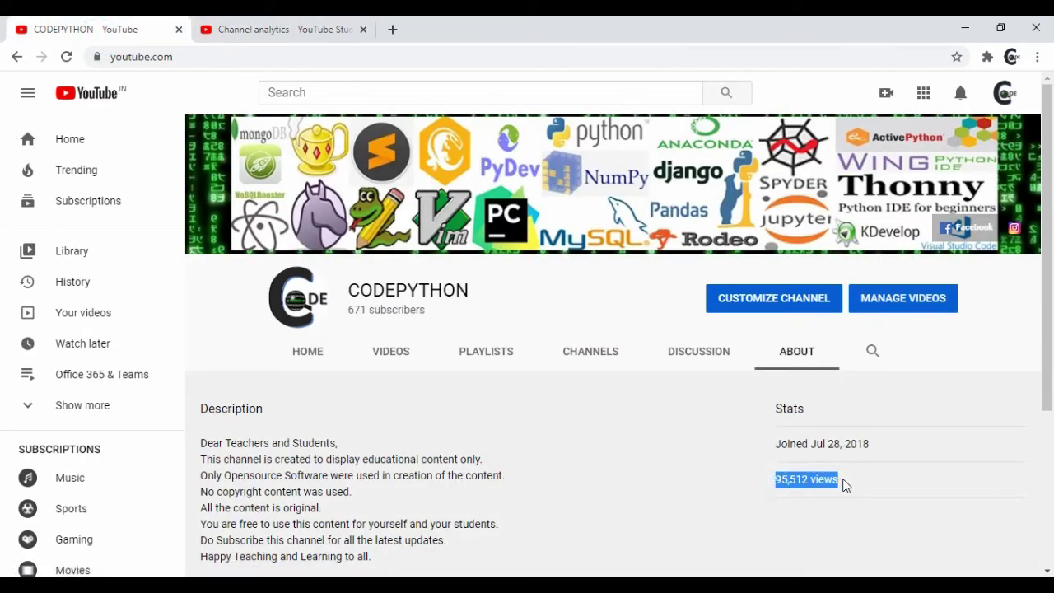
{"action": "left_click", "coordinate": [870, 520]}
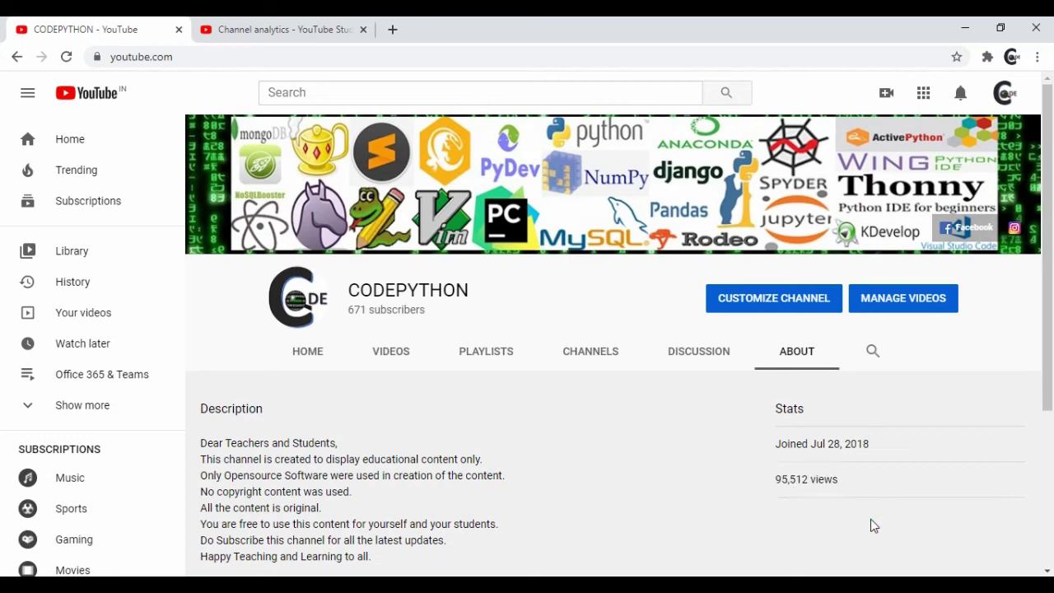
{"action": "left_click", "coordinate": [306, 29]}
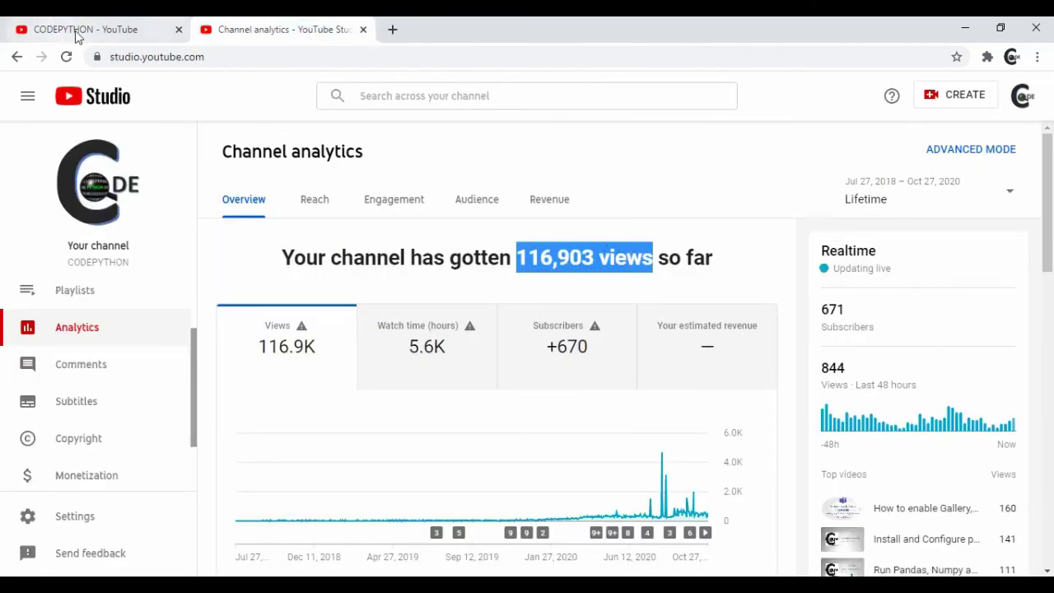
{"action": "left_click", "coordinate": [77, 31]}
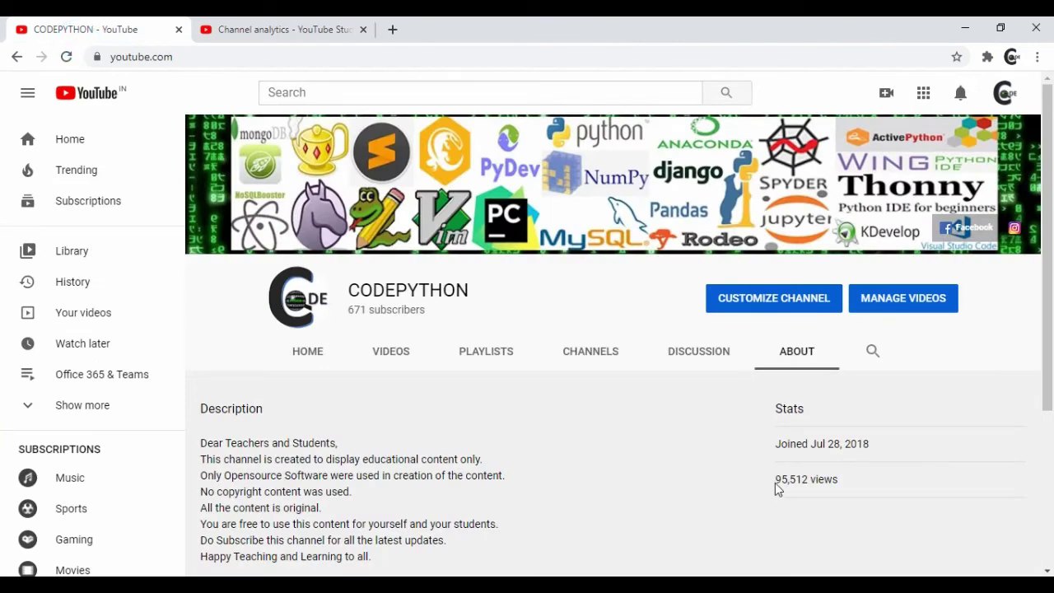
{"action": "left_click_drag", "start_coordinate": [775, 480], "coordinate": [869, 491]}
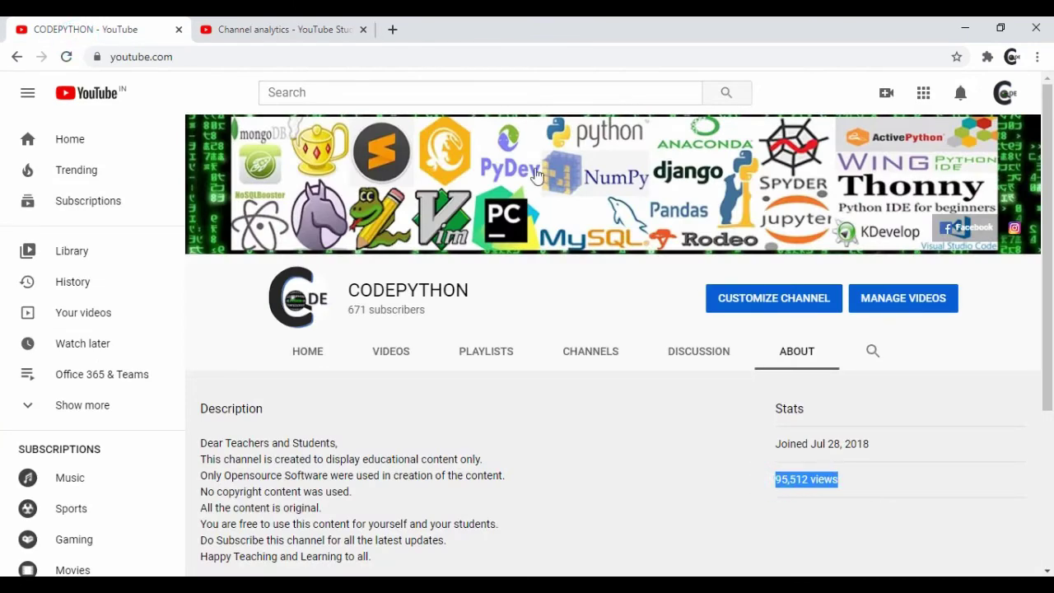
- Compare the About page's 95,512 views with Studio's 116,903 lifetime views
{"action": "left_click", "coordinate": [289, 33]}
{"action": "left_click", "coordinate": [125, 31]}
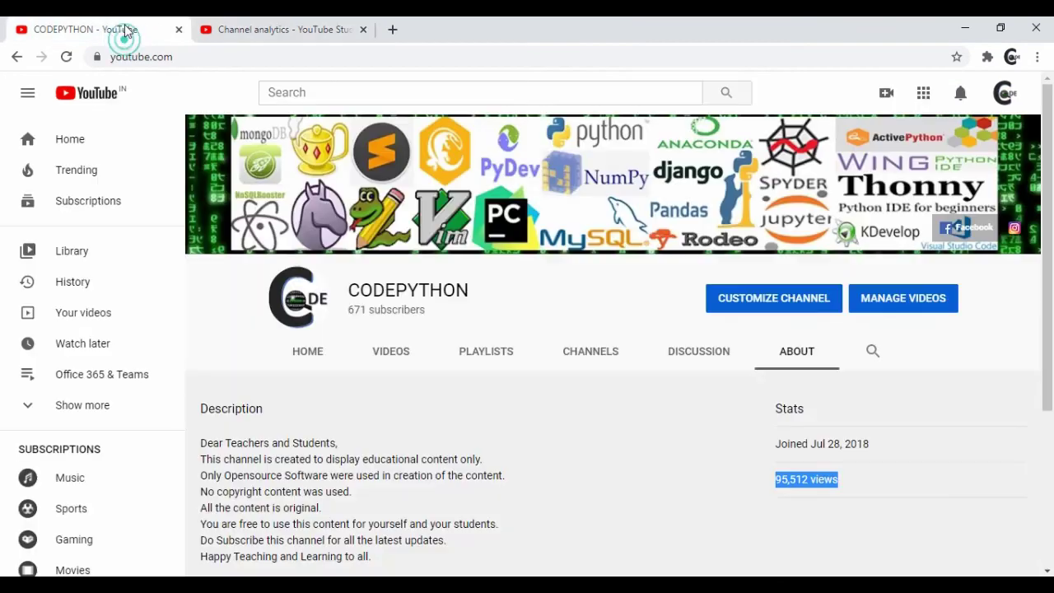
{"action": "left_click", "coordinate": [226, 35]}
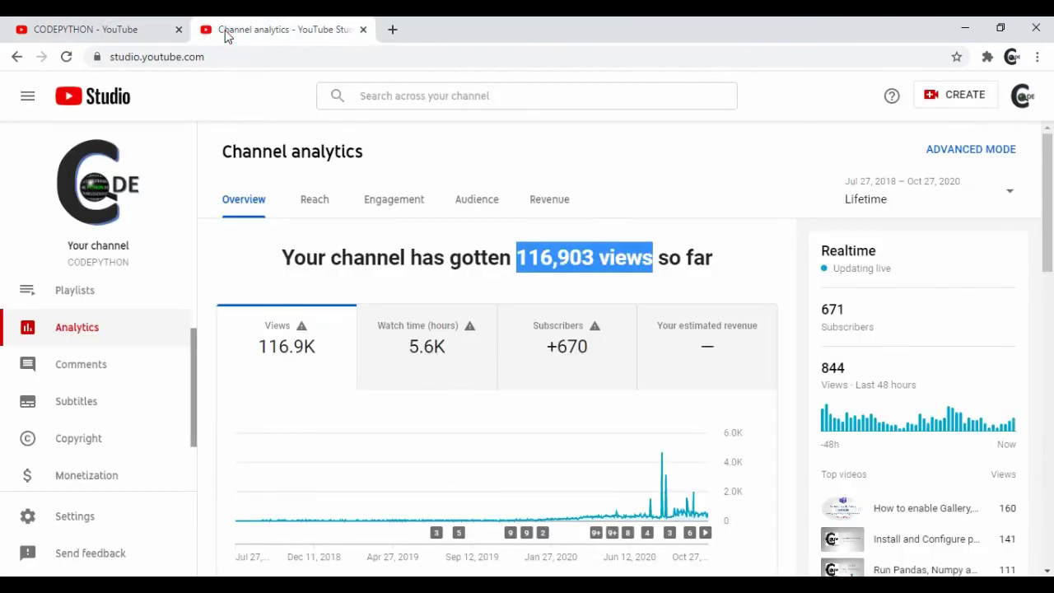
{"action": "left_click", "coordinate": [134, 34]}
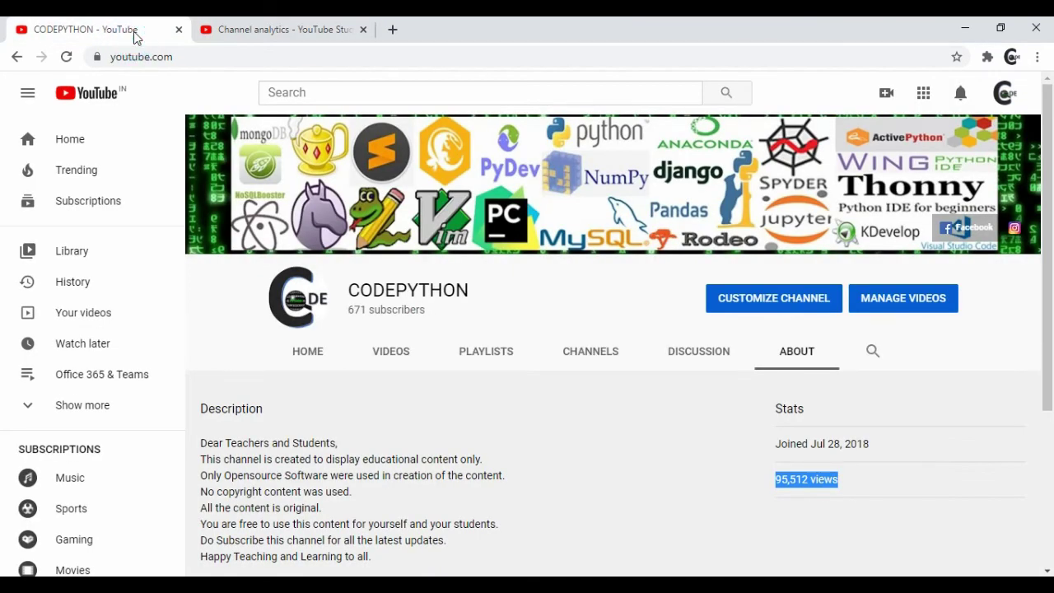
{"action": "left_click", "coordinate": [254, 36]}
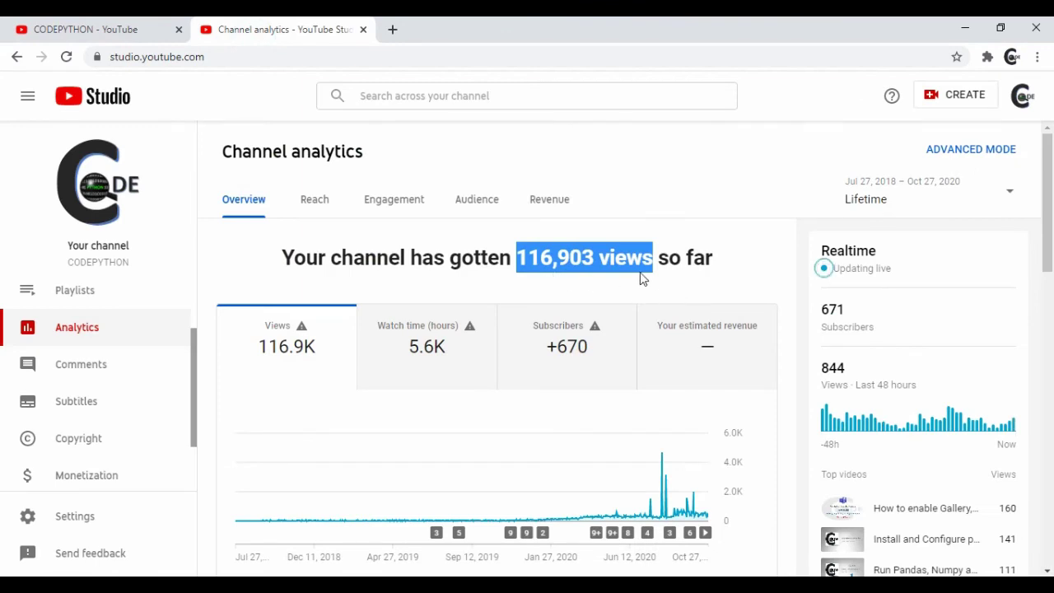